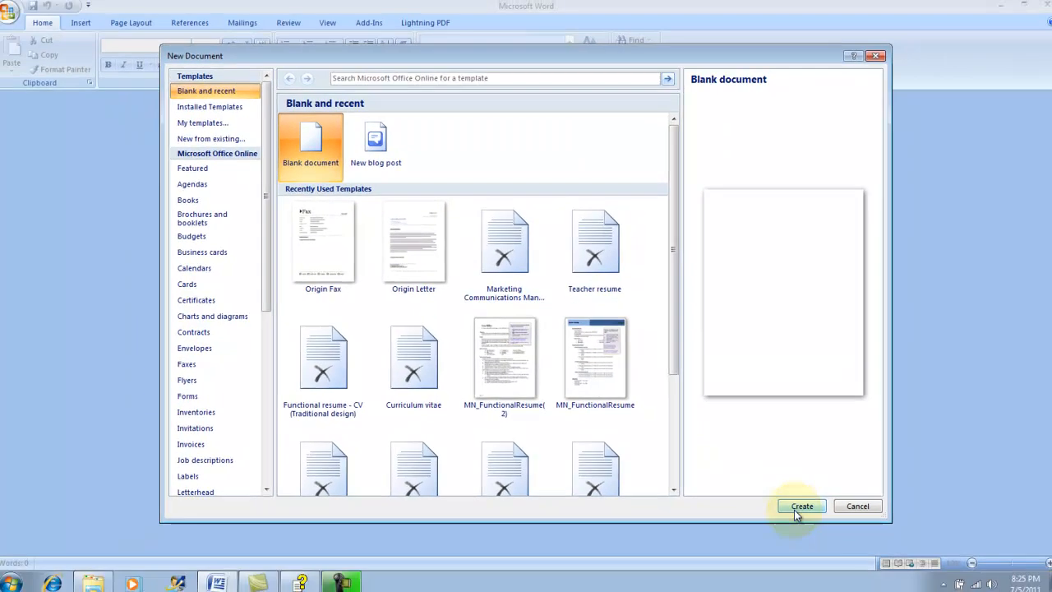
Step: Create a new blank document and apply the Normal margins of 1" on all sides
click(797, 511)
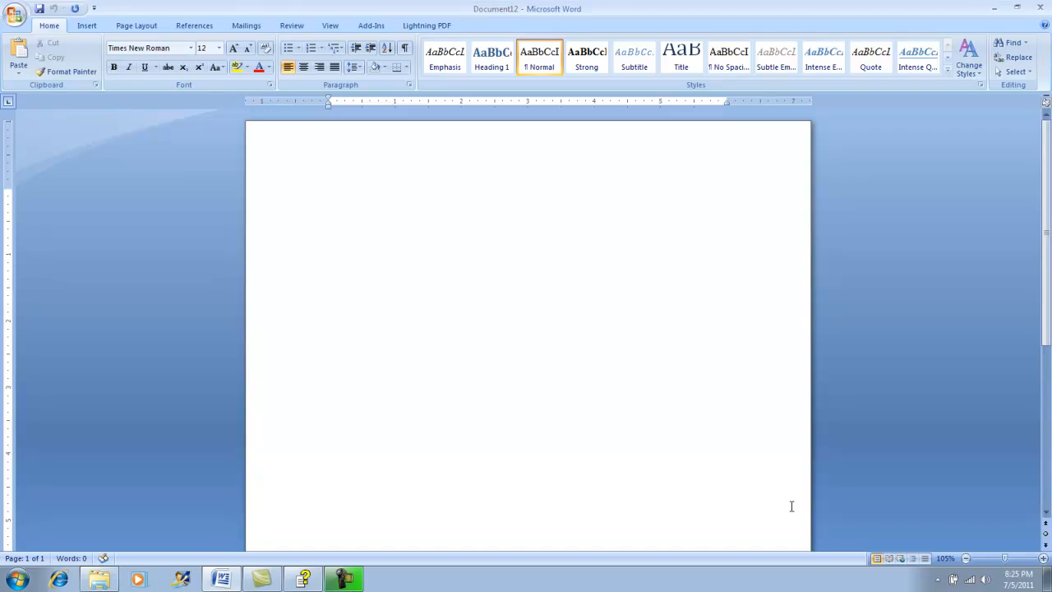
click(146, 26)
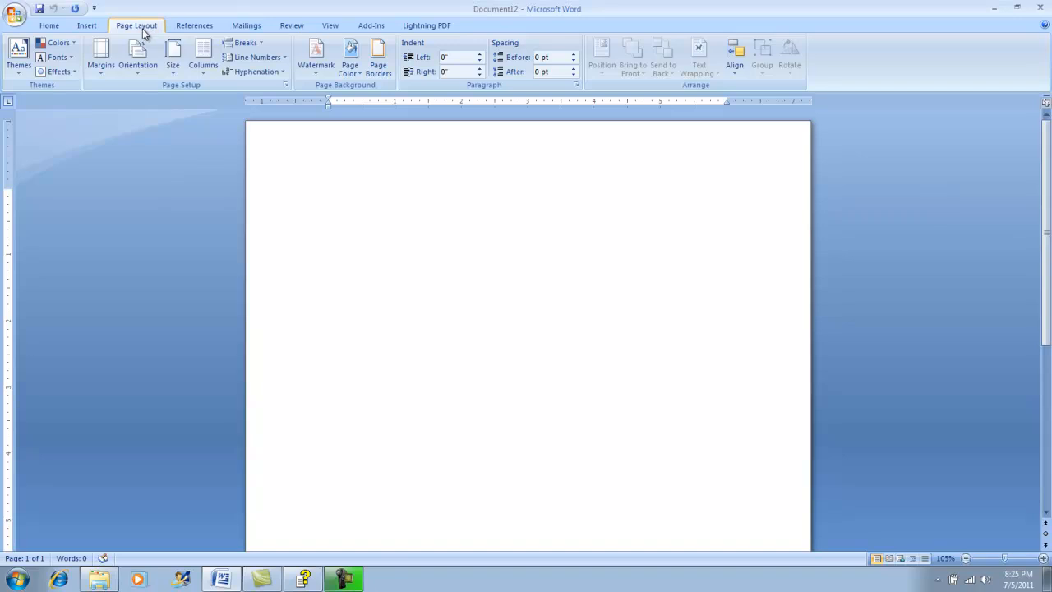
click(101, 66)
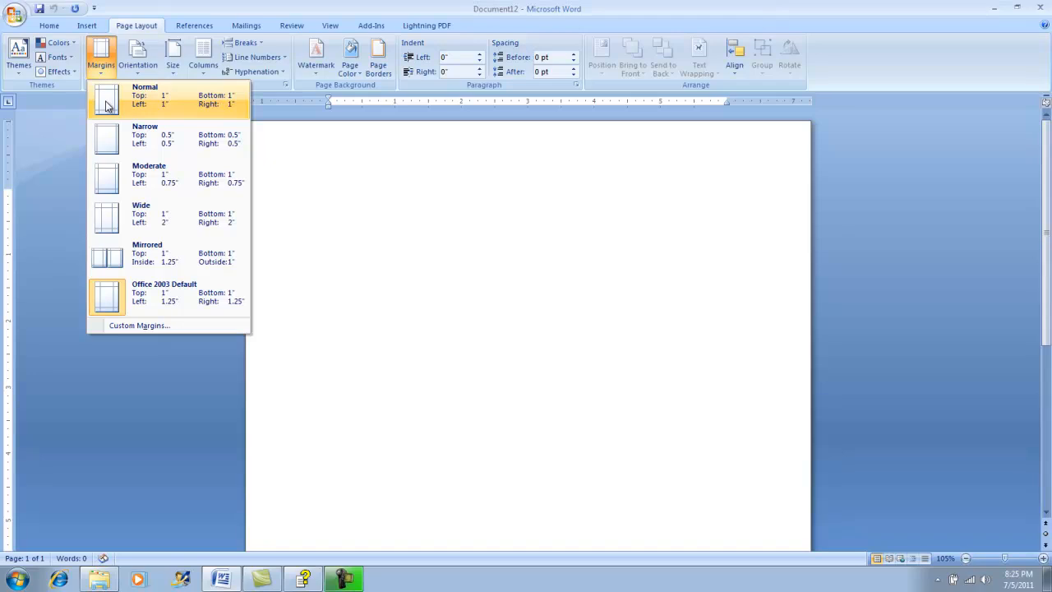
click(106, 101)
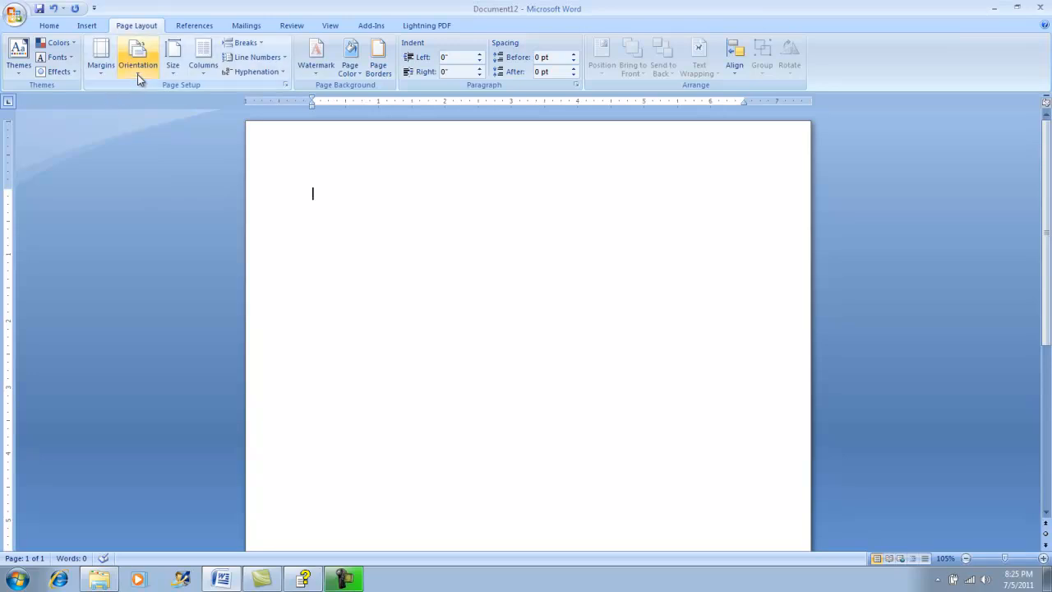
Step: Set the page orientation to Portrait and the paper size to Letter, 8.5" x 11"
click(137, 74)
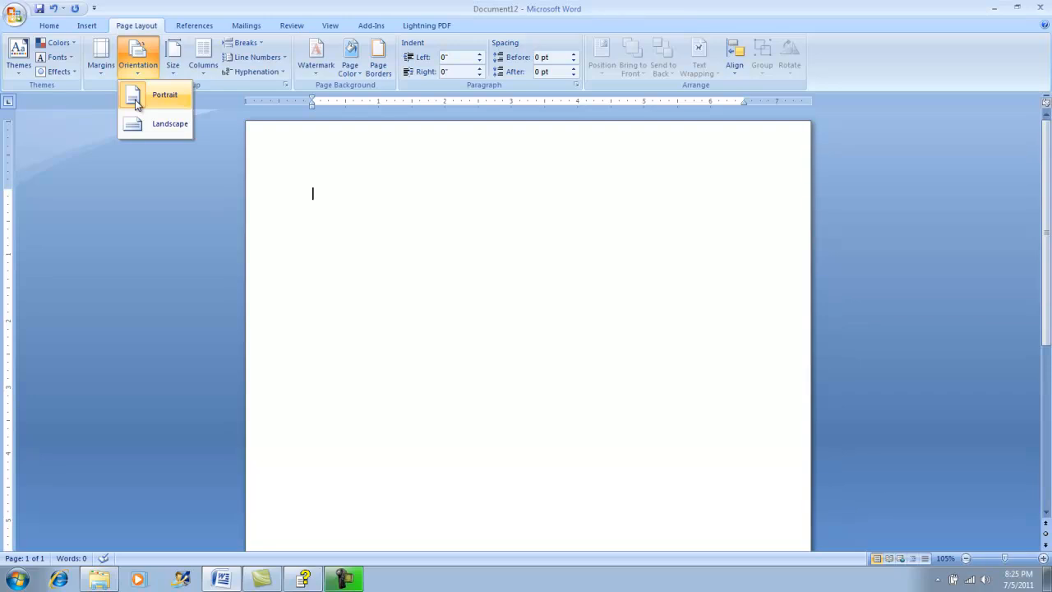
click(135, 100)
click(173, 76)
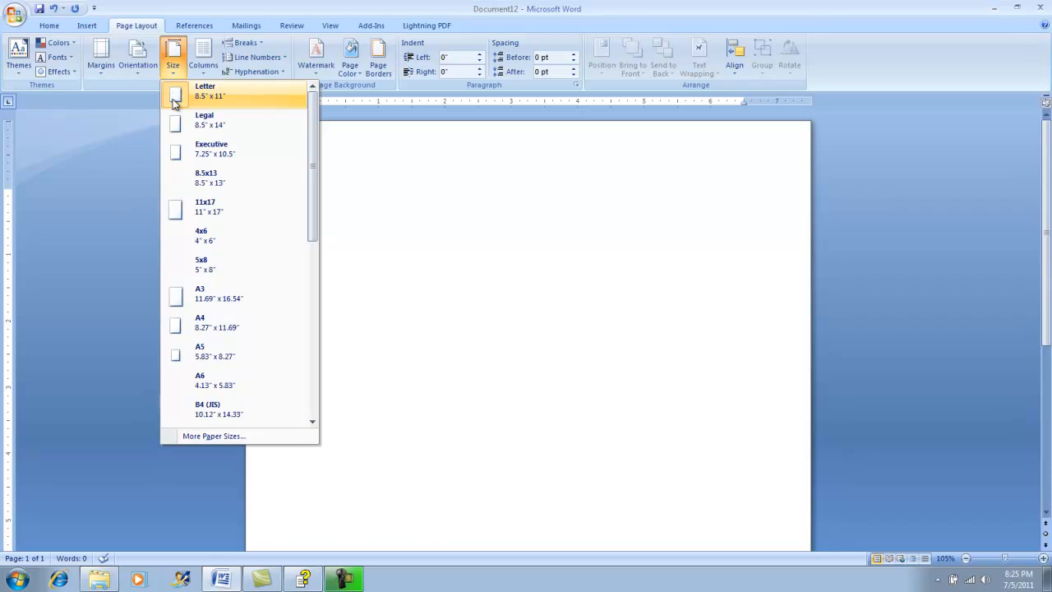
click(174, 99)
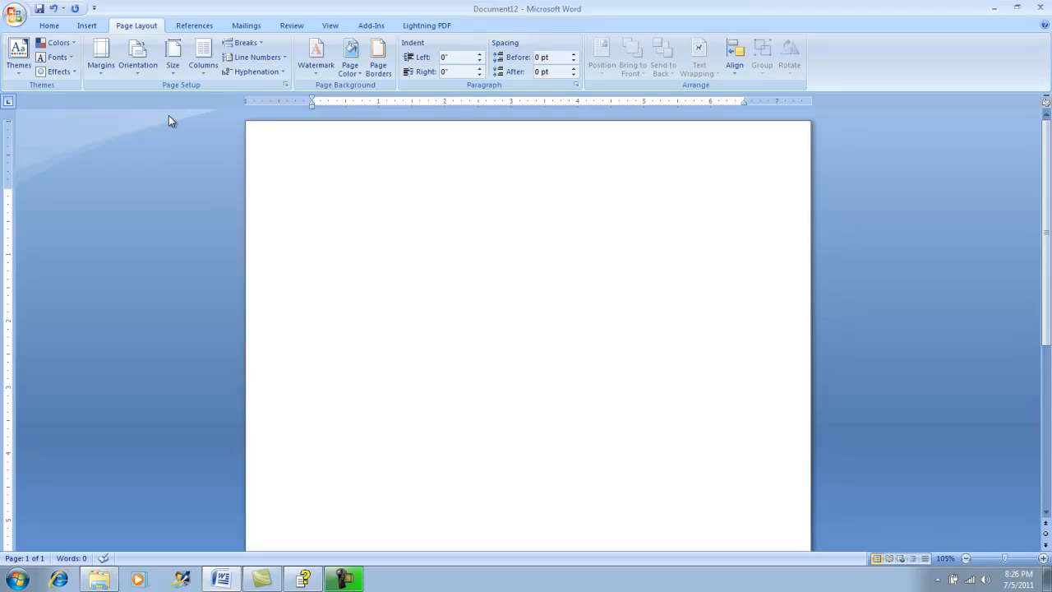
Step: Modify the Normal style to use double line spacing
click(51, 27)
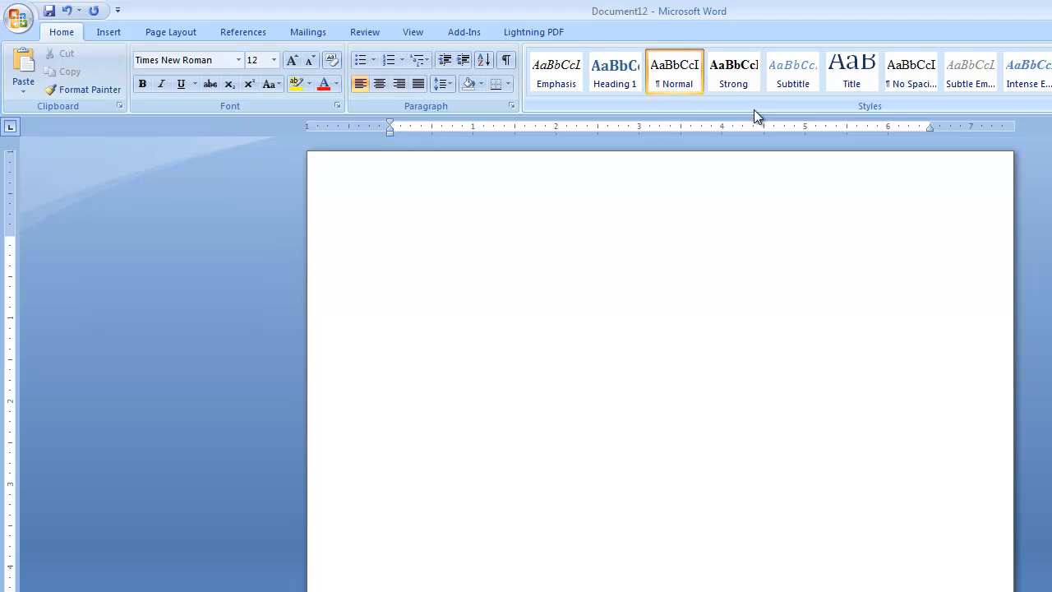
right_click(677, 78)
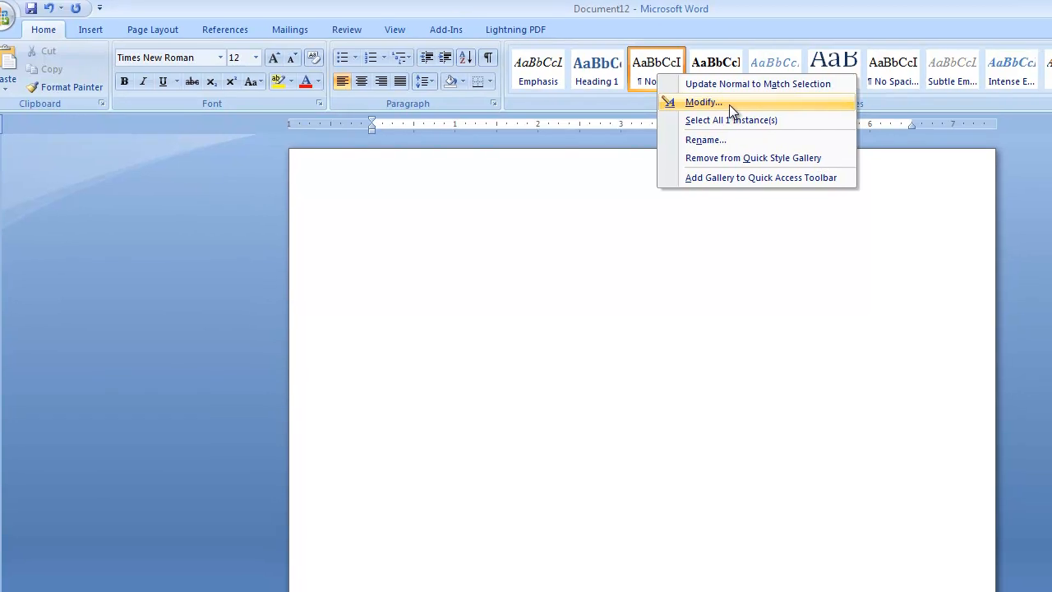
click(618, 96)
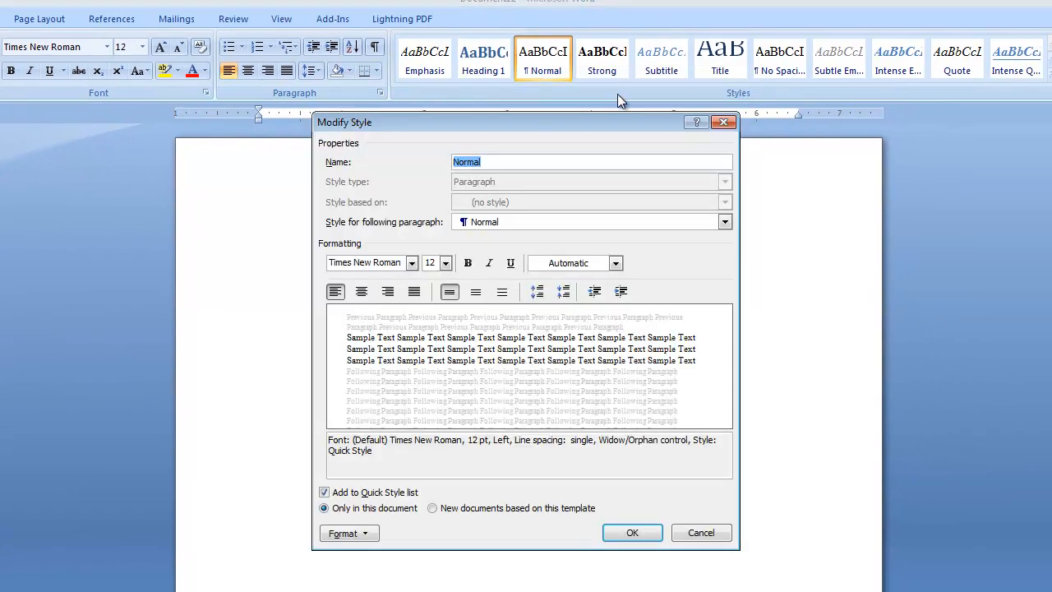
click(503, 291)
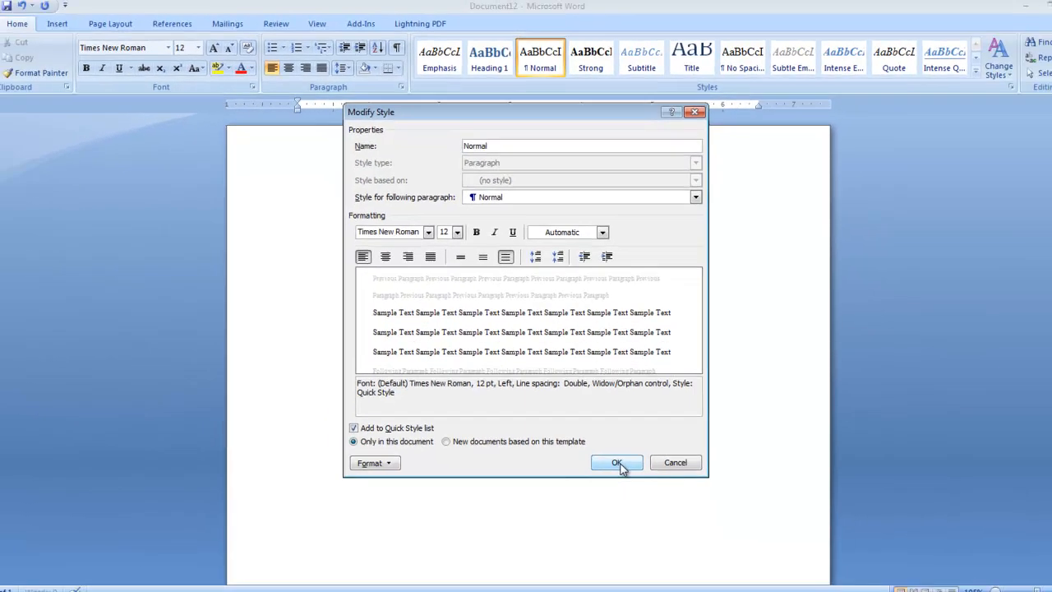
click(632, 529)
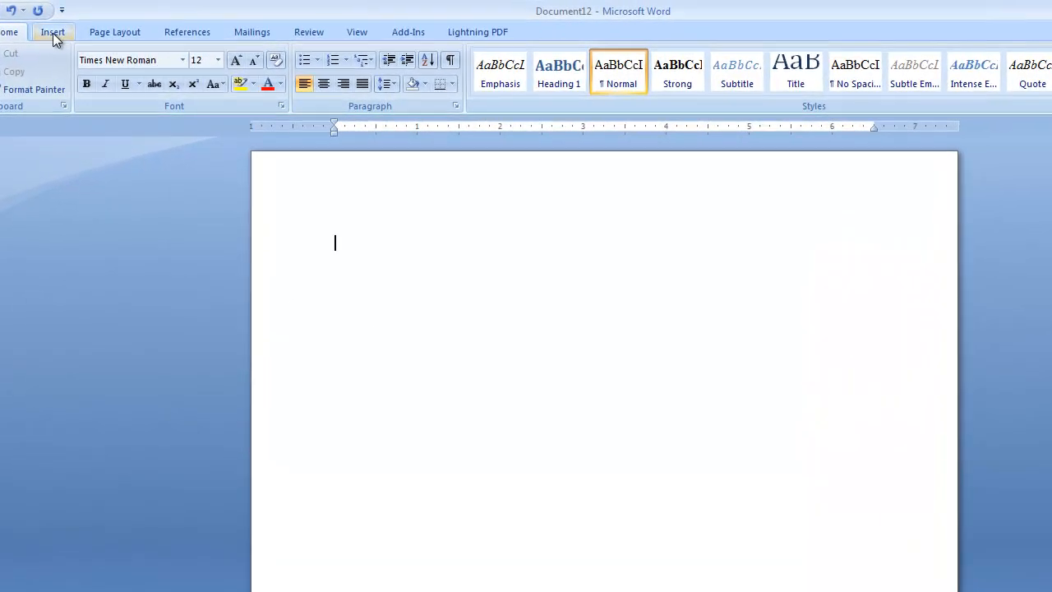
Step: Insert a page number at the top of the page using the Plain Number 3 design
click(53, 33)
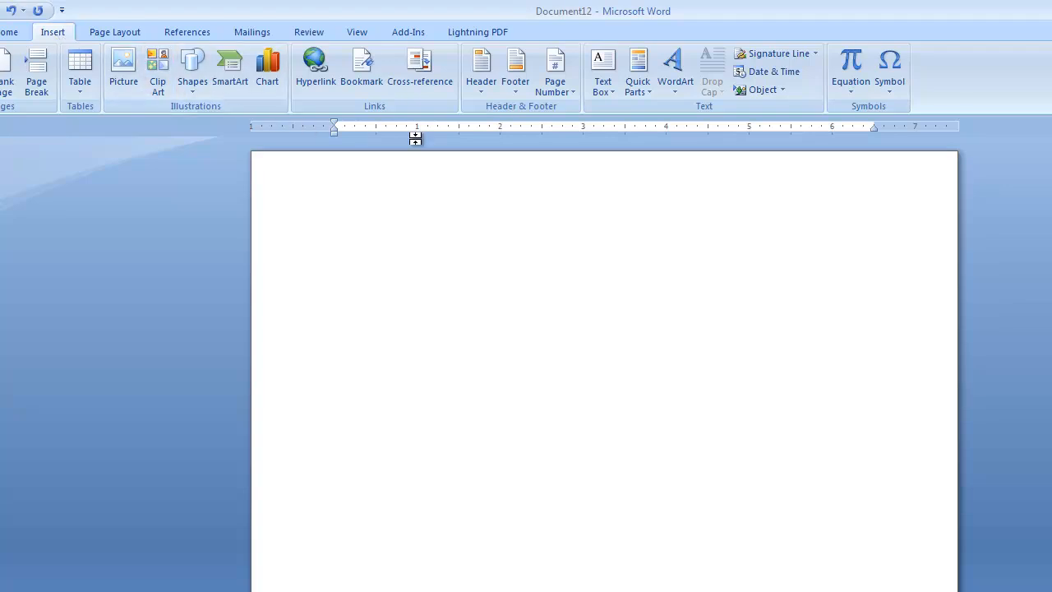
click(575, 94)
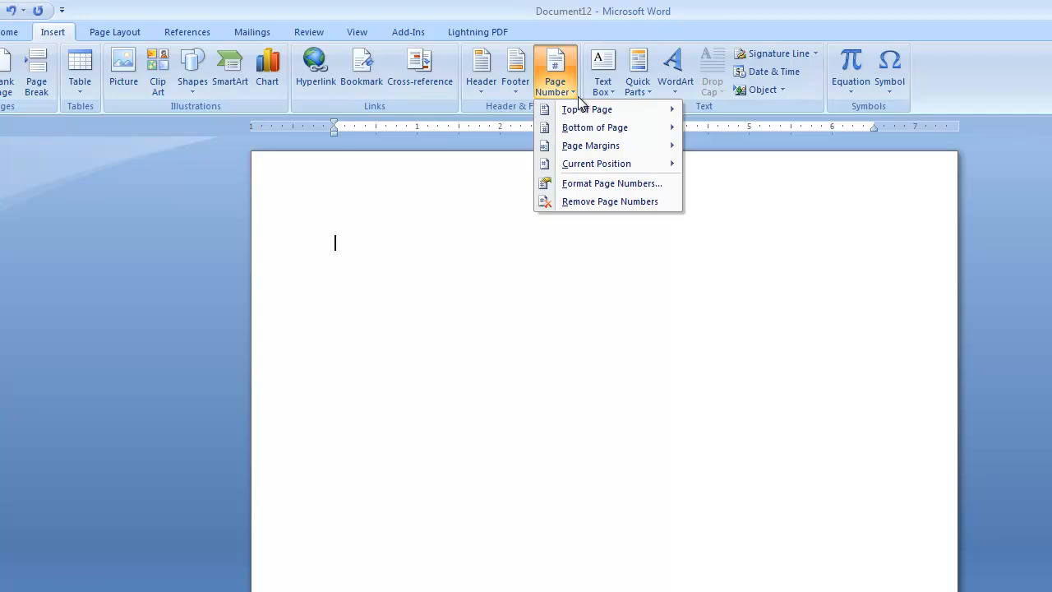
mouse_move(581, 112)
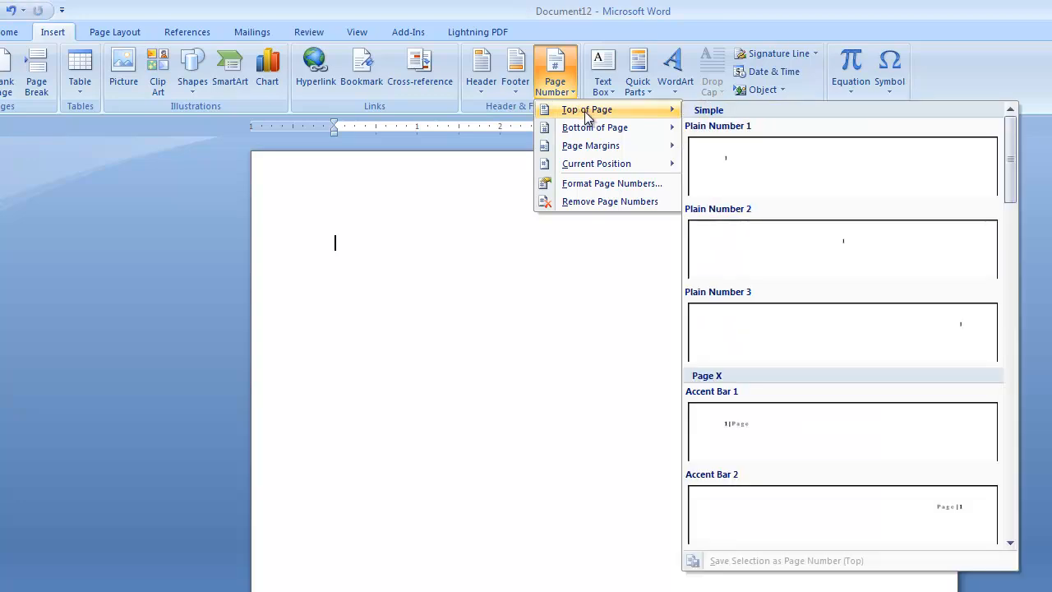
click(960, 333)
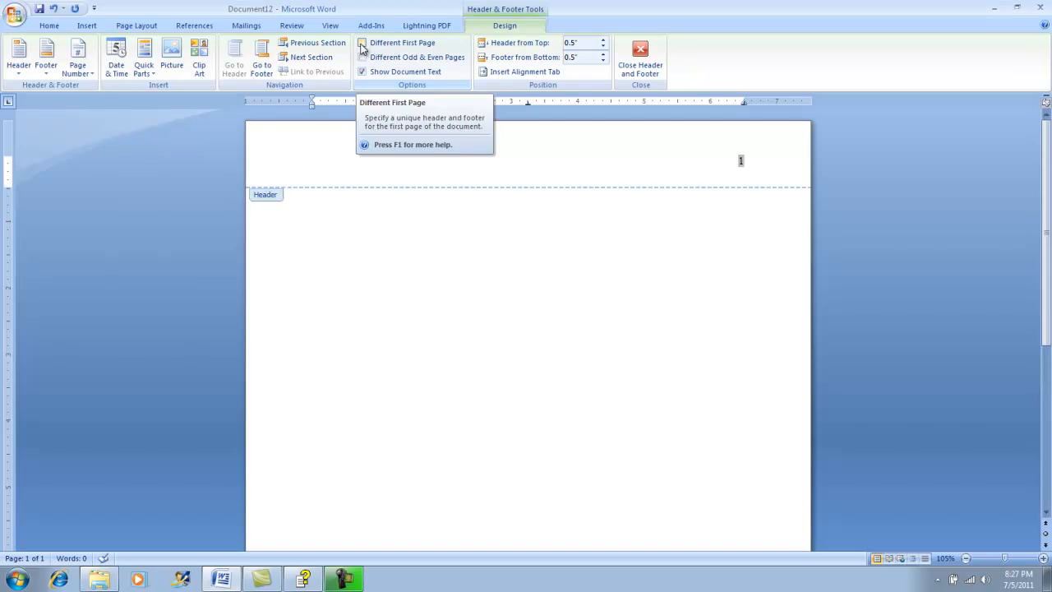
Step: Enable Different First Page and insert a Plain Number 3 page number at the top of the first page
click(362, 44)
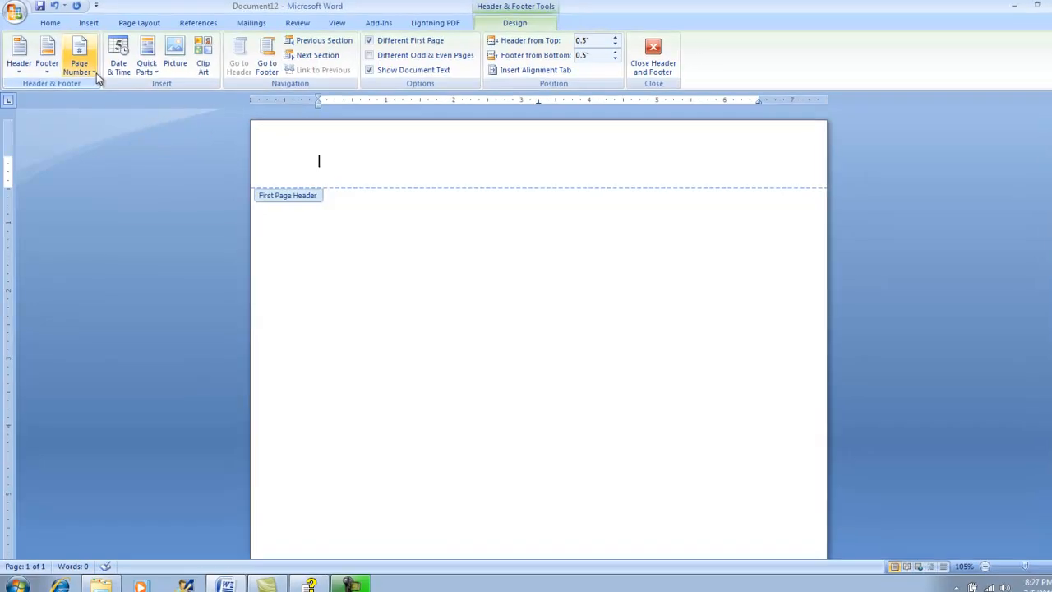
click(94, 73)
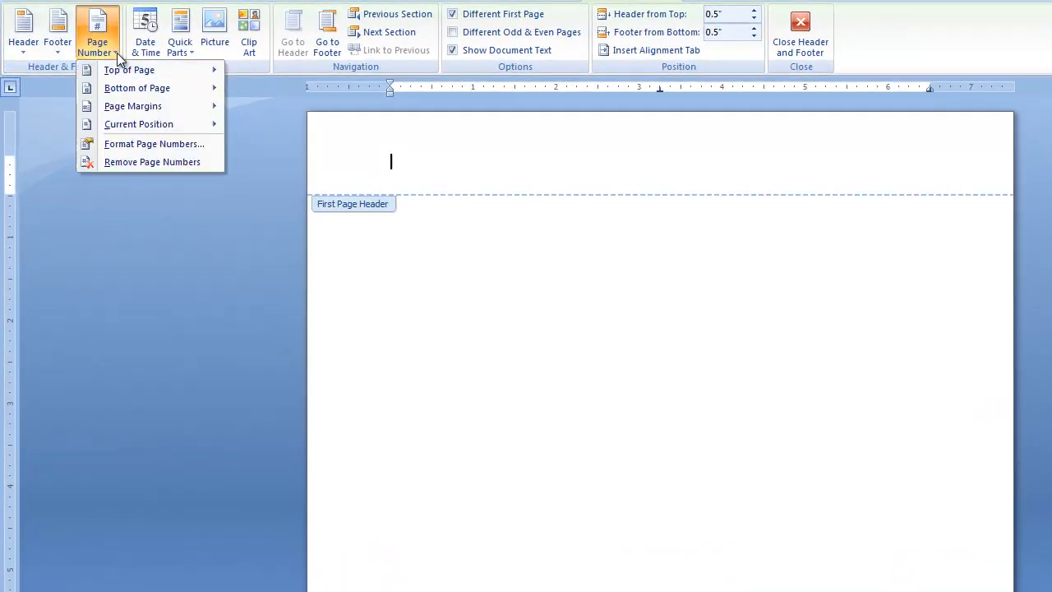
mouse_move(117, 70)
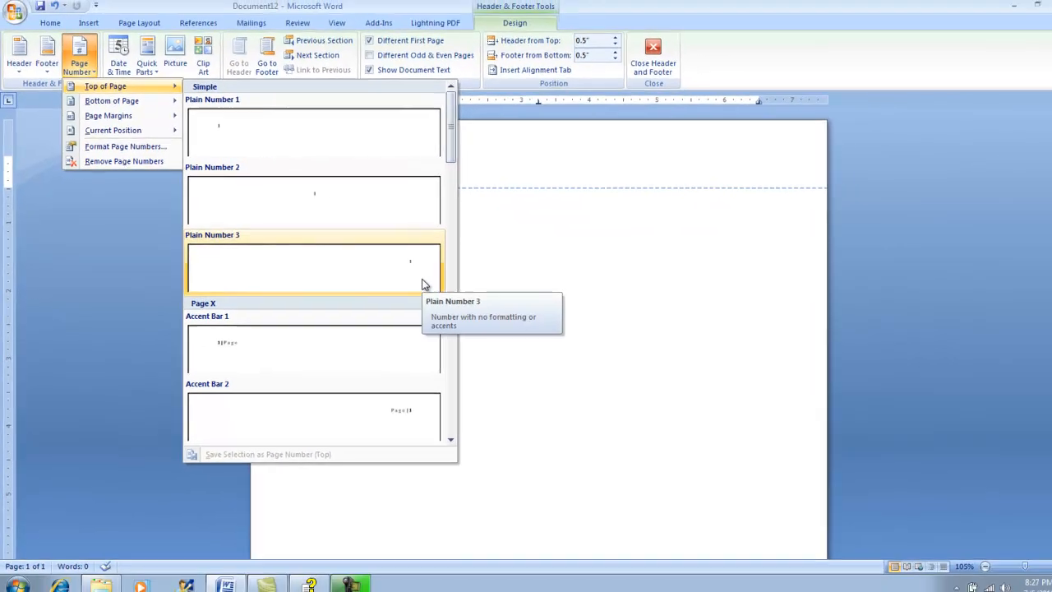
click(527, 315)
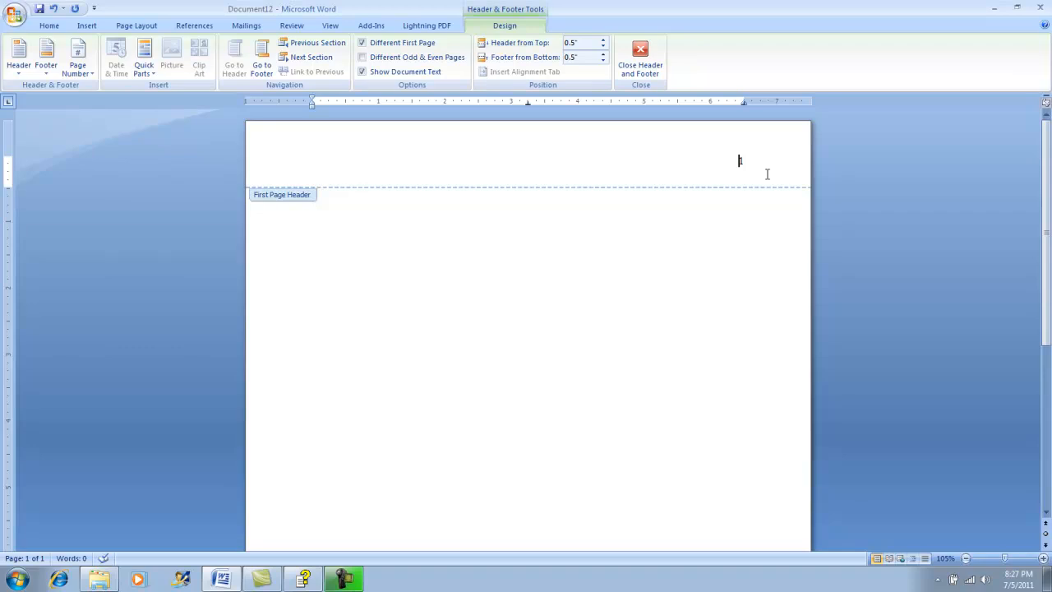
Step: Enter "Running head: CONTEMPORARY EDUCATION ISSUES" before the page number in the first page header
key(Caps_Lock)
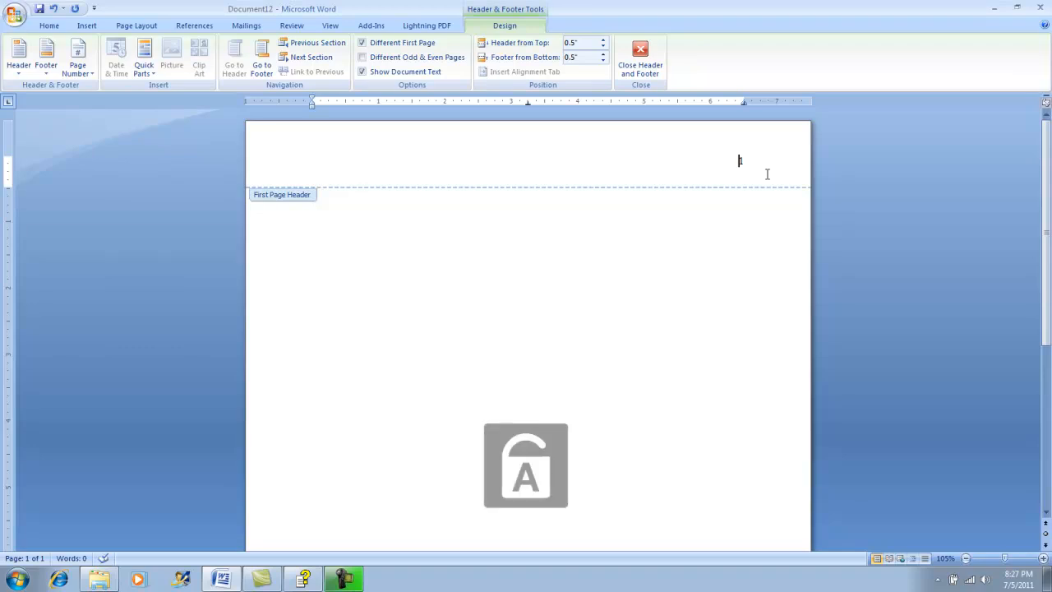
text(Runnin)
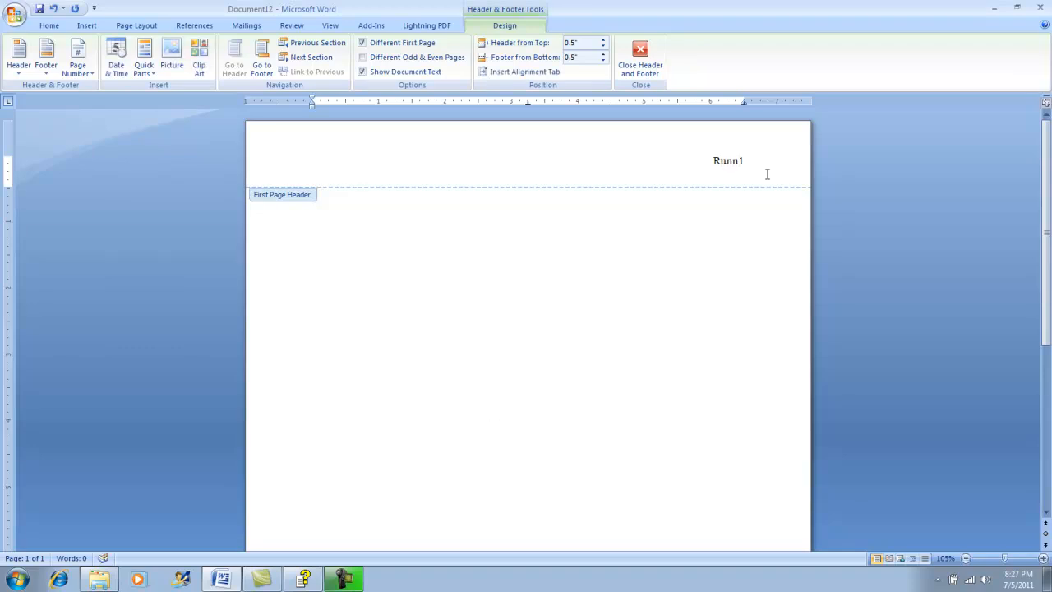
text(g head:)
key(Caps_Lock)
text(CONTEMPOR)
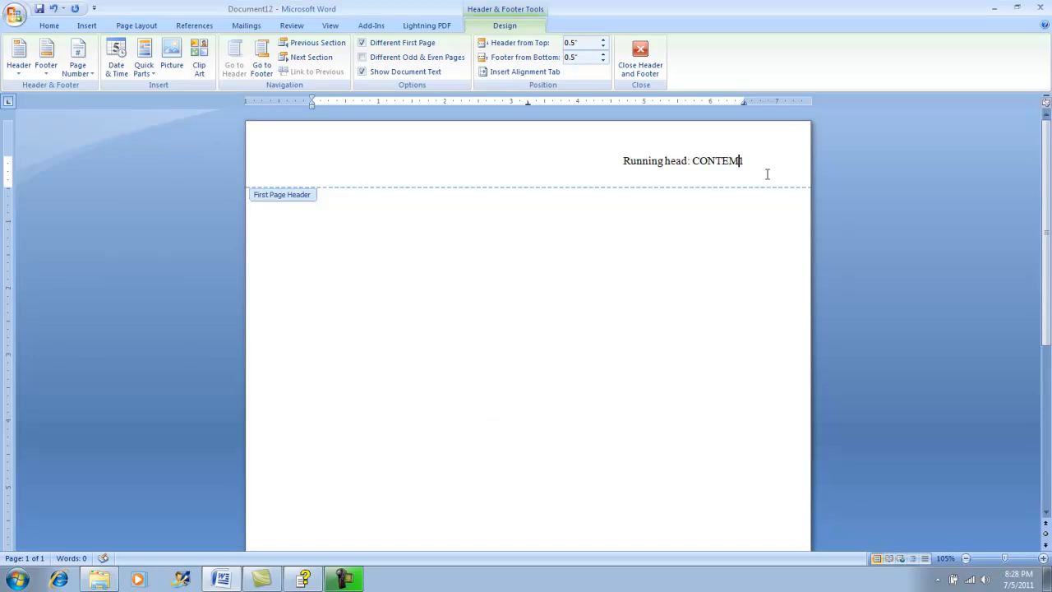
text(ARY EDU)
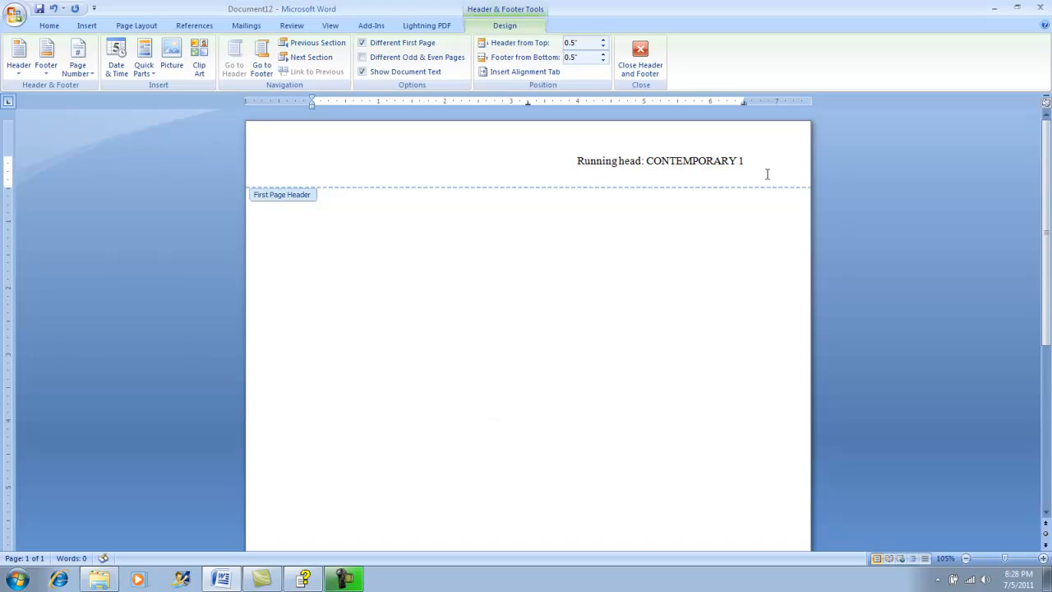
text(CATION )
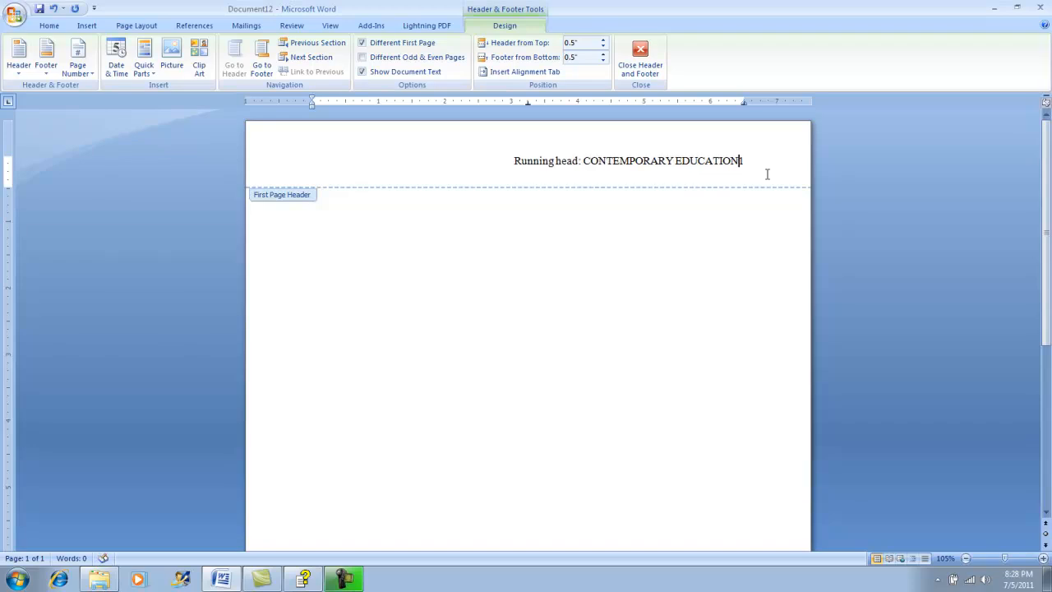
text( ISSUES)
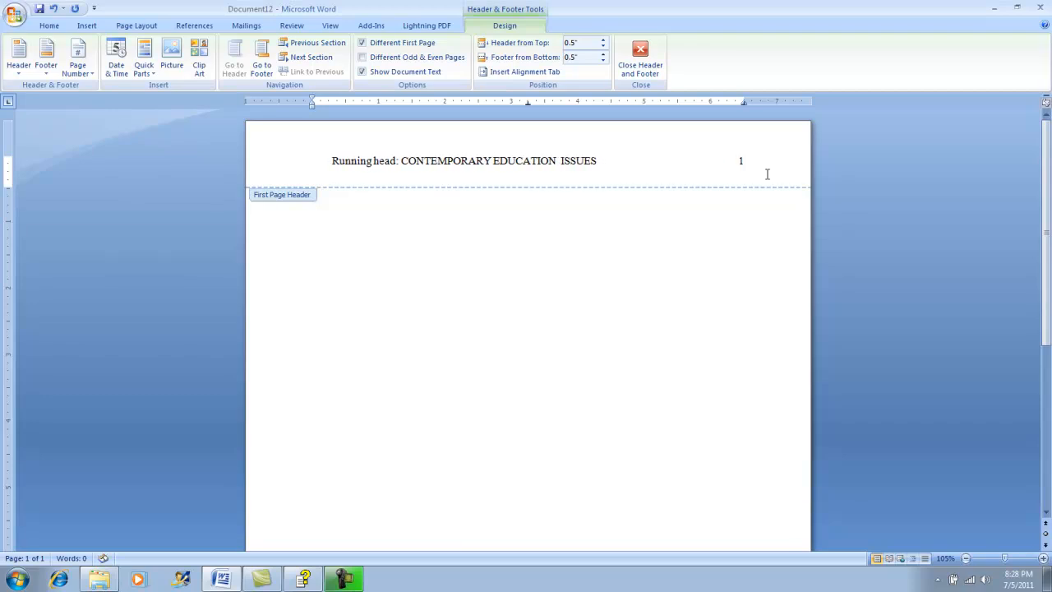
Step: Adjust the spacing before the page number so the running head sits near the left margin, and exit the header
key(BackSpace)
key(BackSpace)
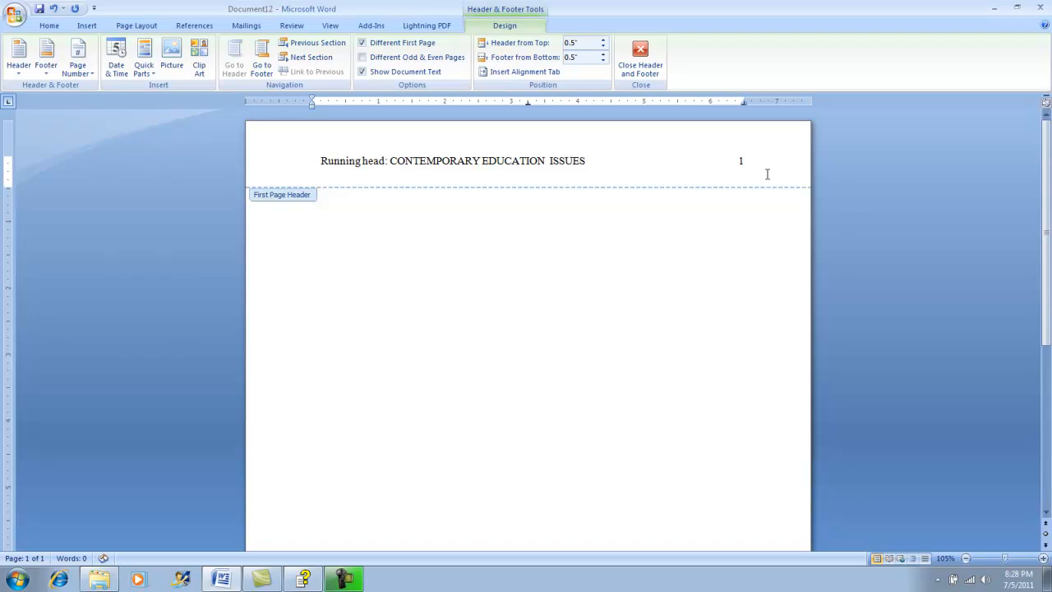
key(BackSpace)
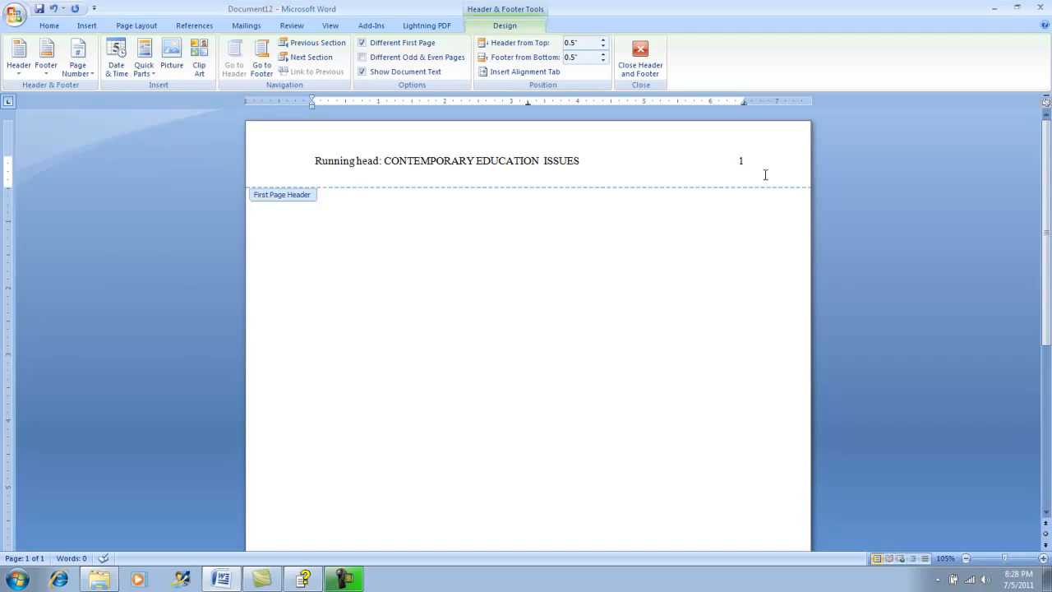
click(641, 52)
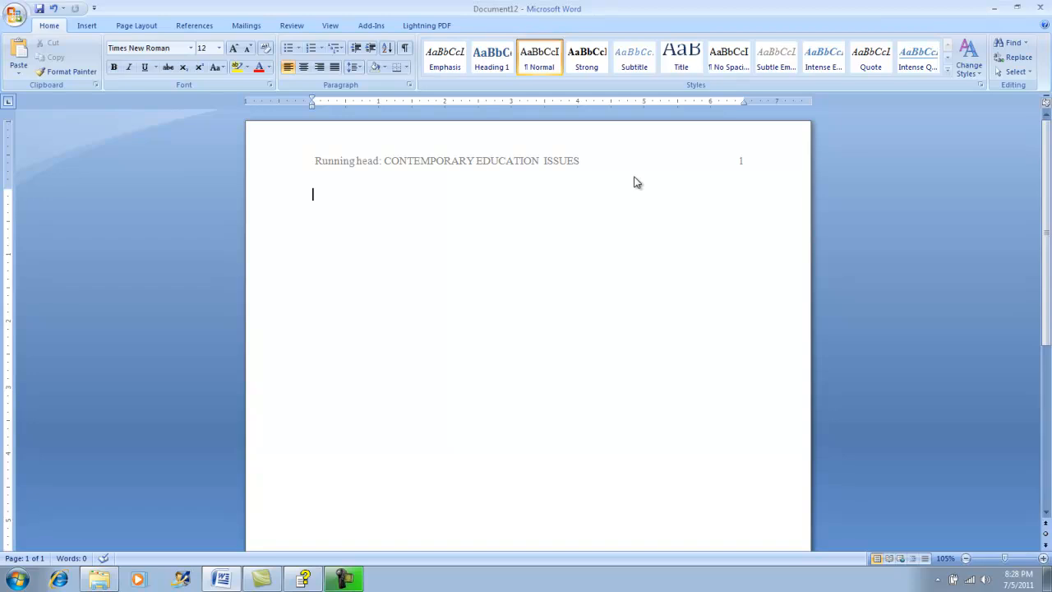
Step: Leave six blank lines at the start of the page body and center the line below them
key(Return)
key(Return)
key(Return)
key(Return)
key(Return)
click(304, 69)
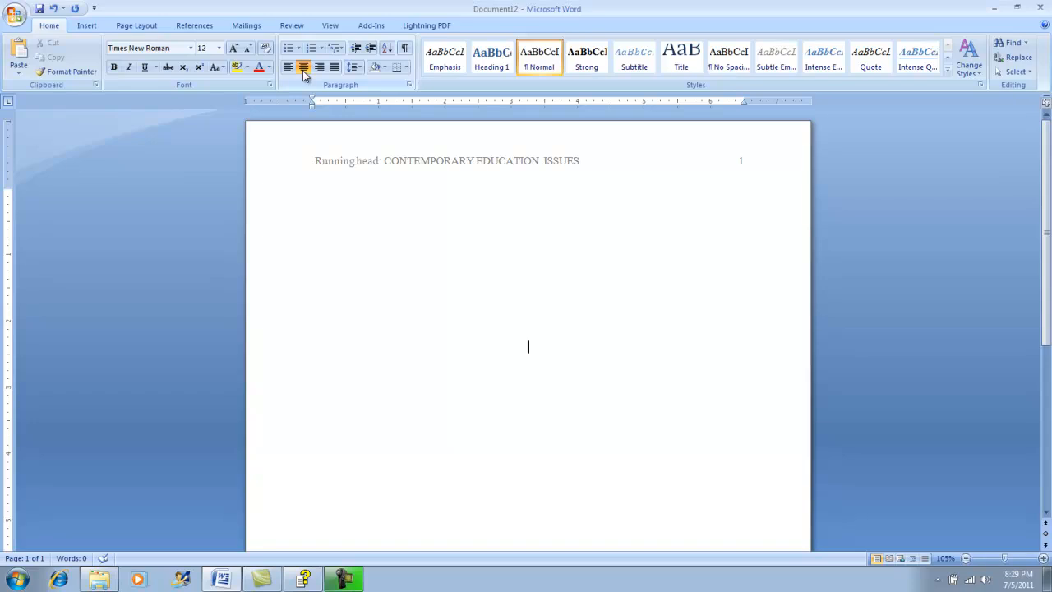
Step: Enter the paper title "Contemporary Issues in Higher Education: The Remediation Delimma" on the centered line
key(Caps_Lock)
text(Contemporary Issues in Higher Education: The Remediation )
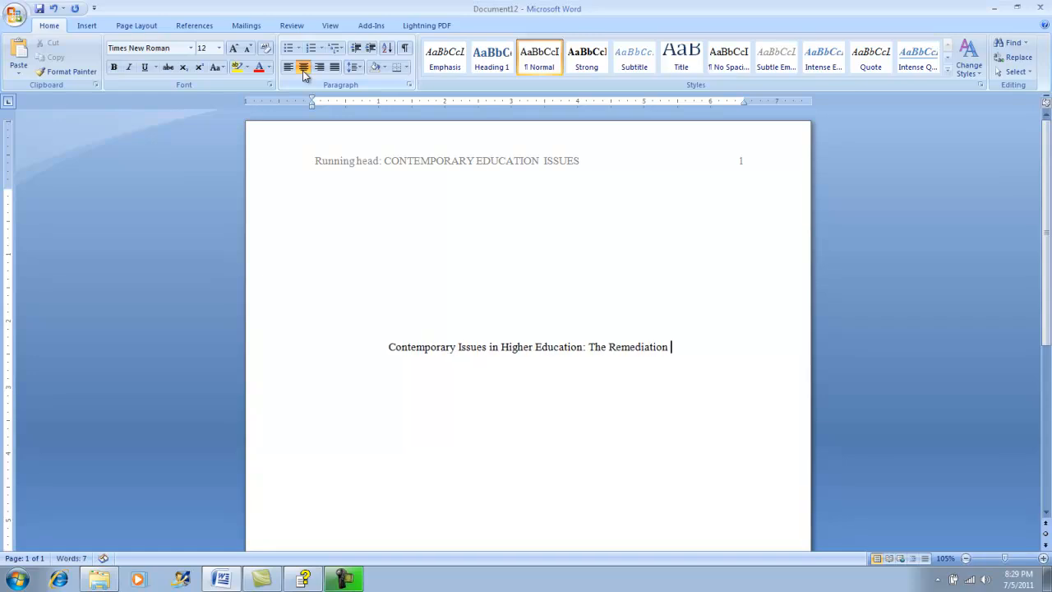
text(Delimma)
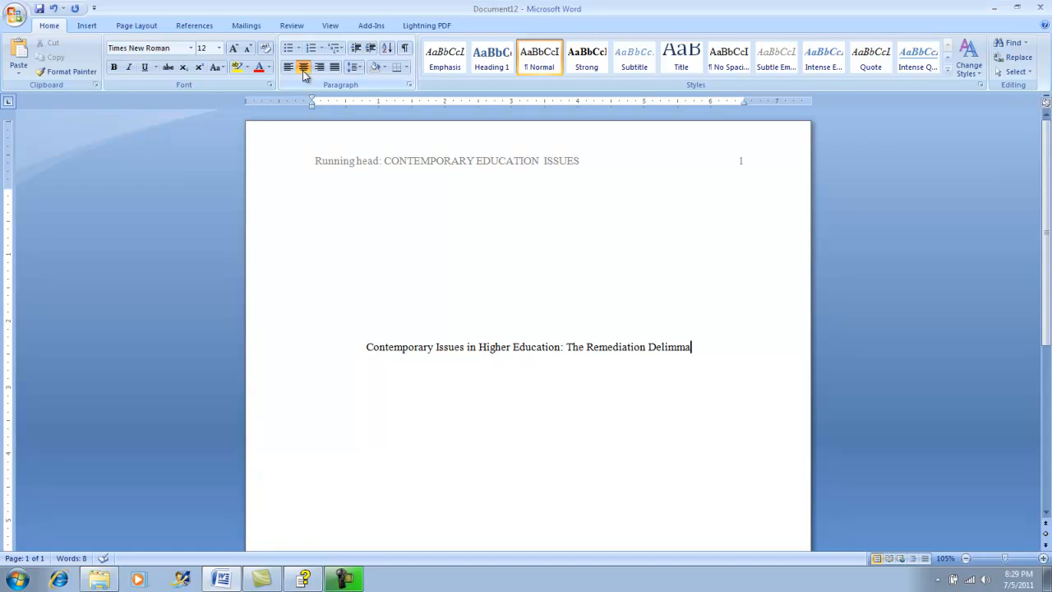
Step: Add the author's full name on its own centered line below the paper title
key(Return)
text(Ashan R. Hampton)
key(Return)
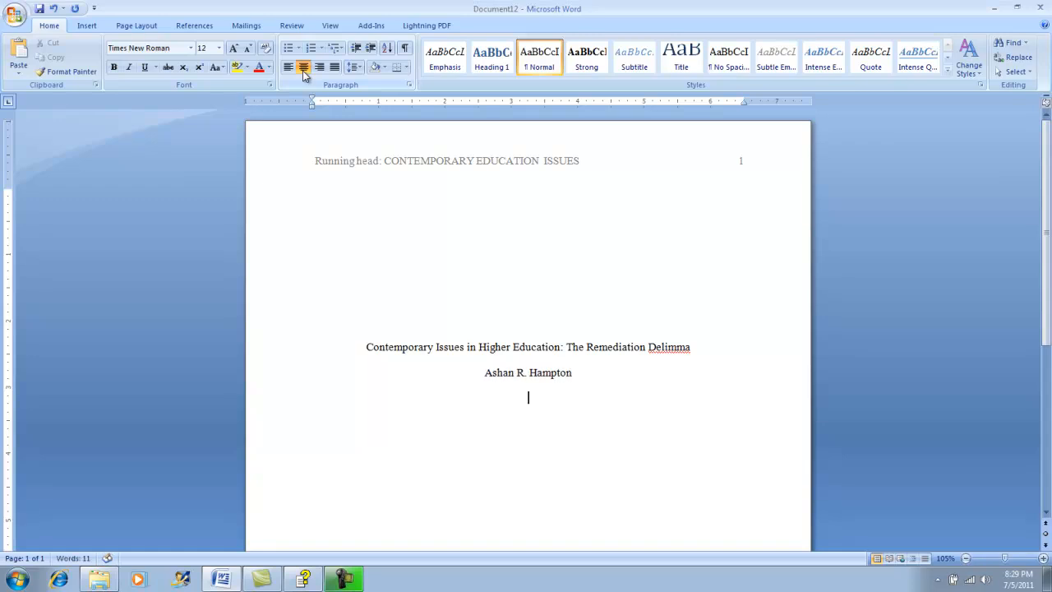
Step: Add the course number "ED 7540" and the course name "Leadership in Higher Education" on separate centered lines below the author's name
text(ED 7540)
key(Return)
text(Leader)
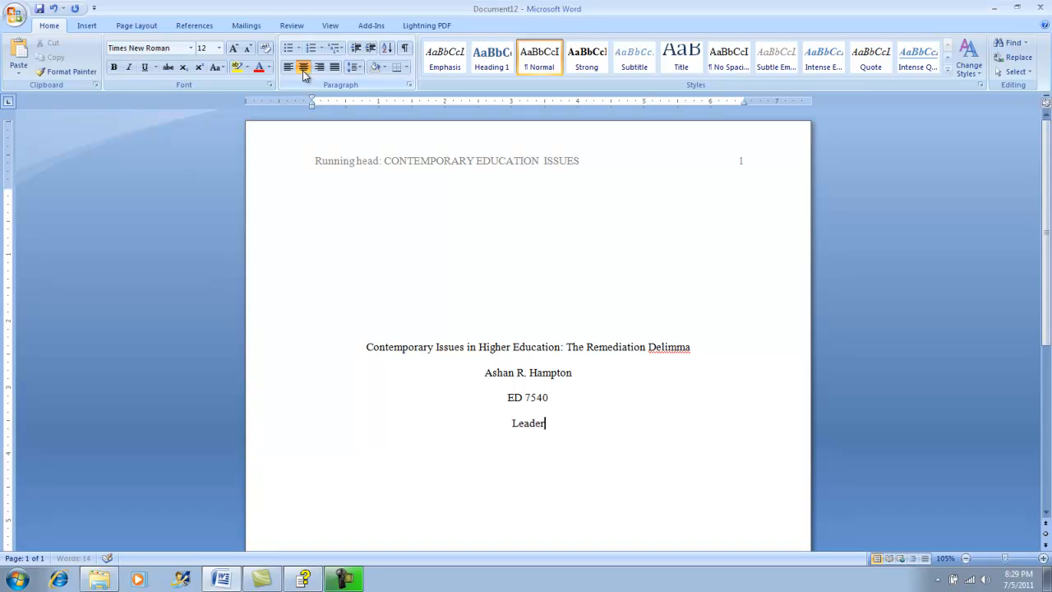
text(ship in Hi)
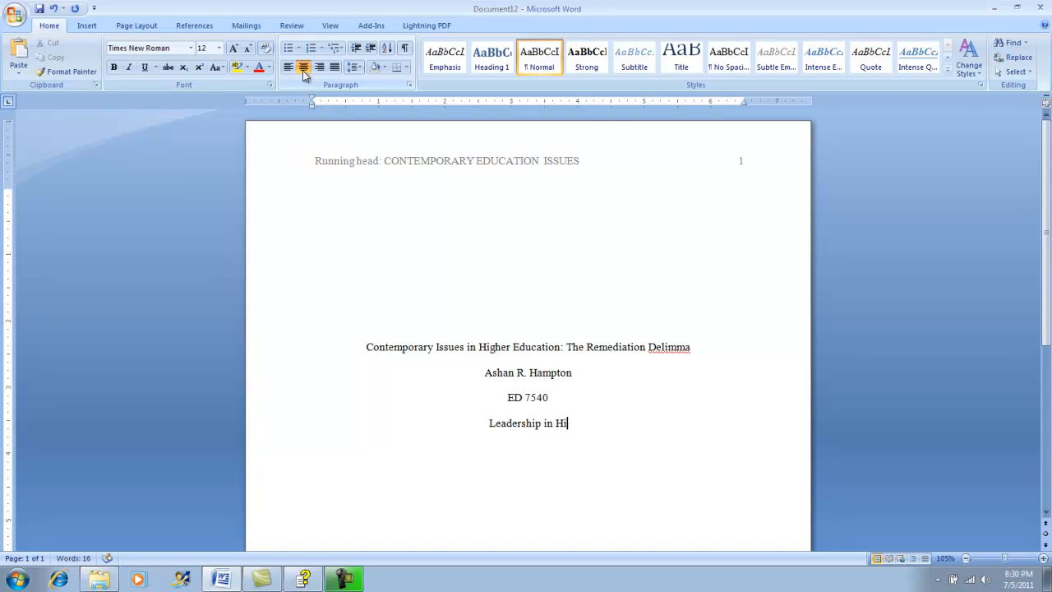
text(gher Educ)
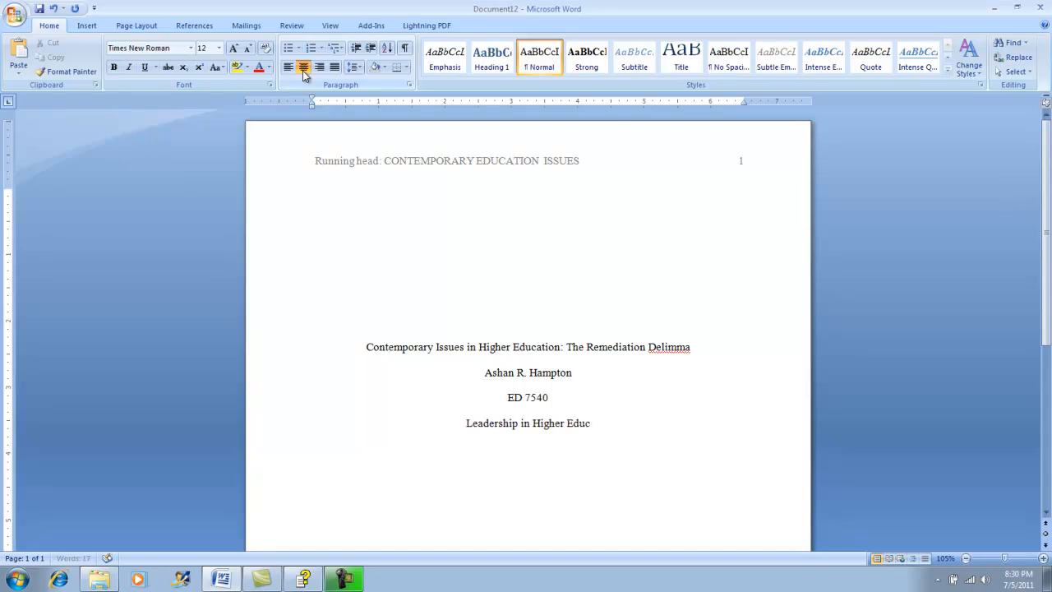
text(ation)
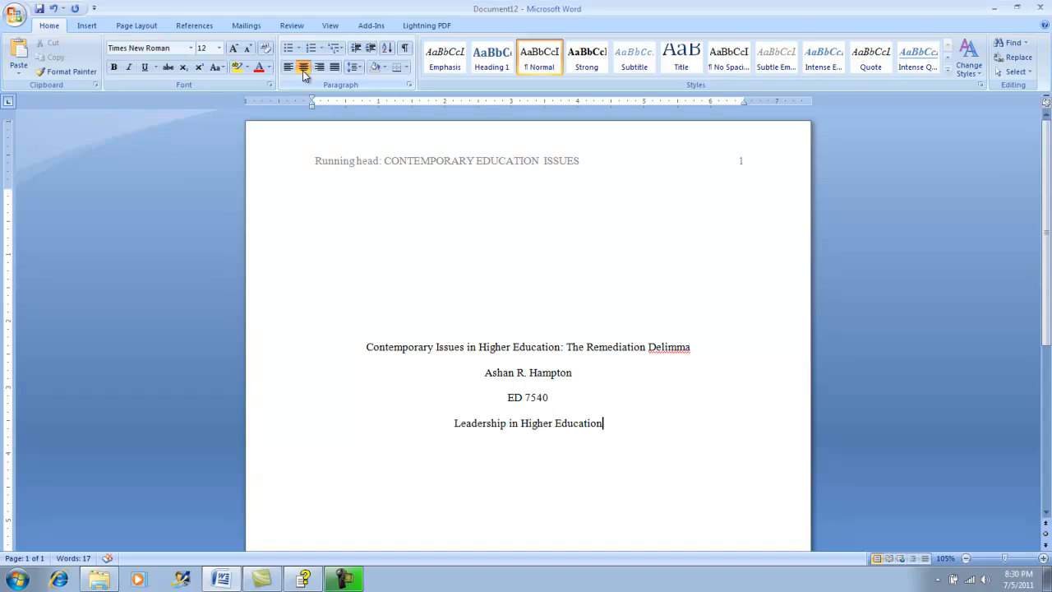
Step: Start a left-aligned line below the course name and insert a page break there to begin page 2
key(Return)
click(288, 69)
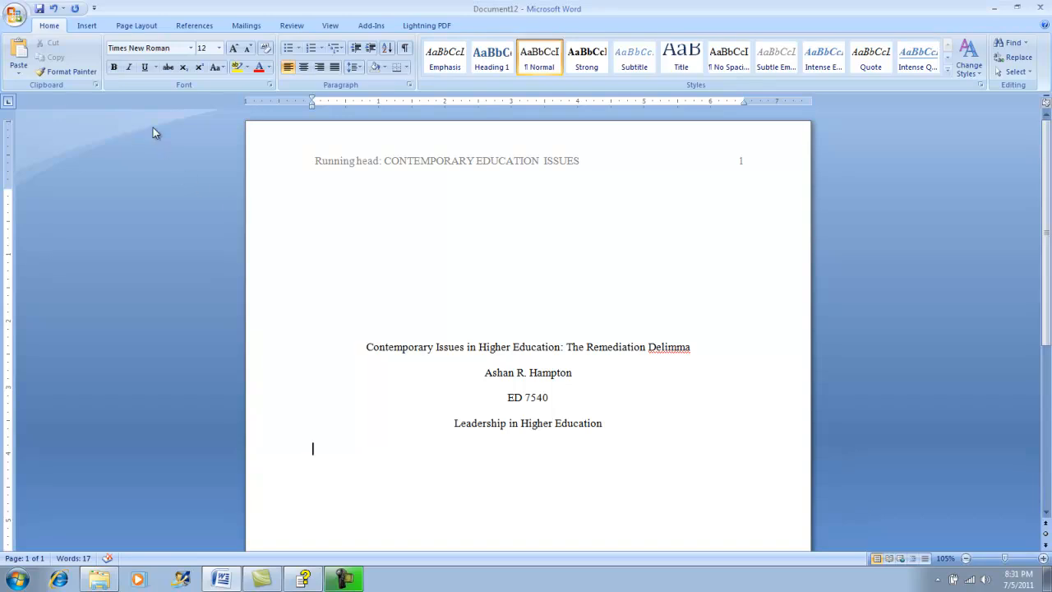
click(92, 29)
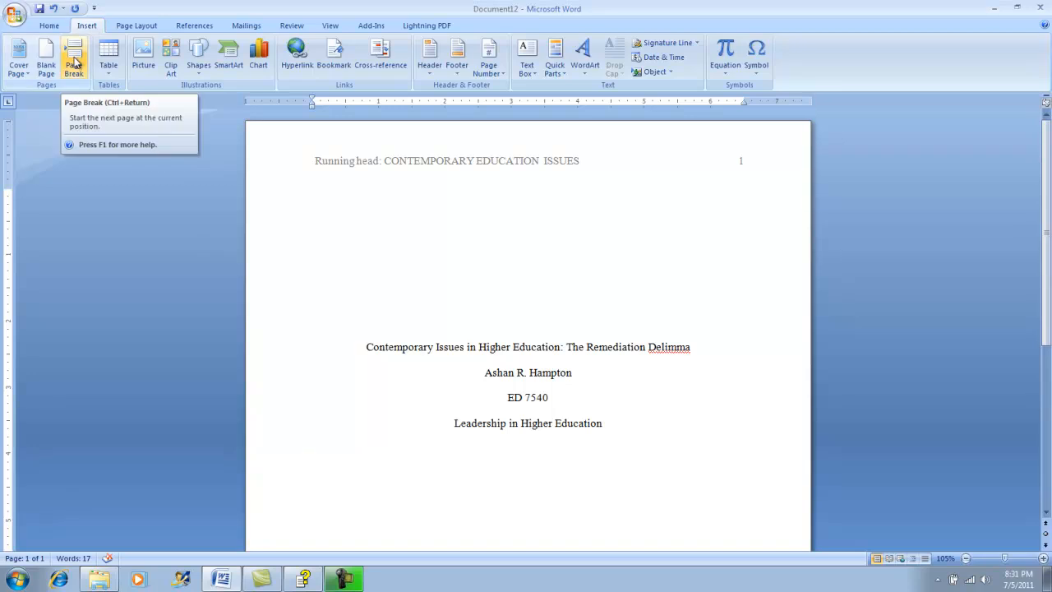
click(74, 59)
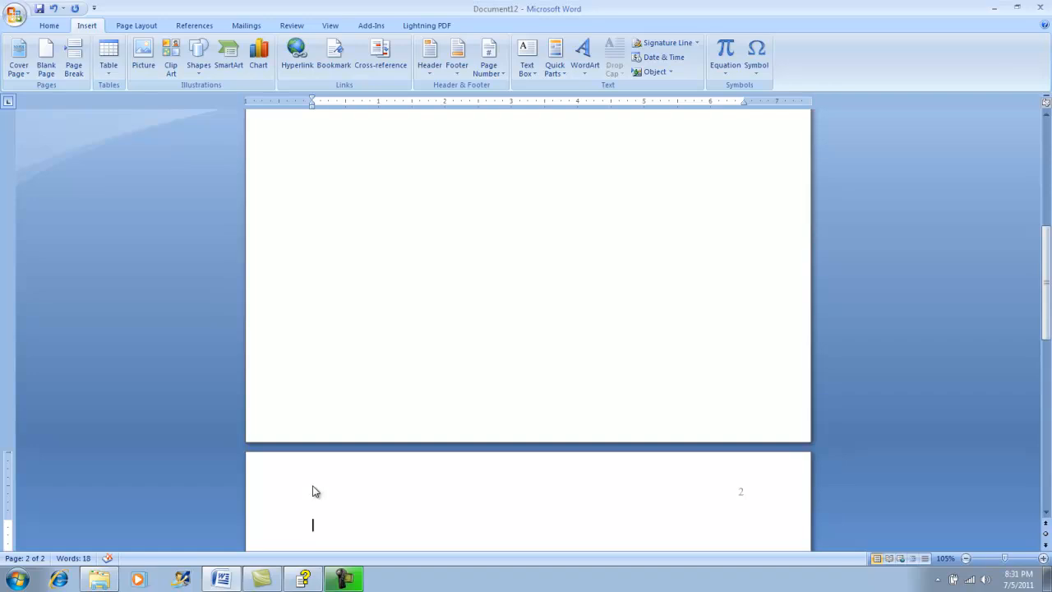
Step: Add "CONTEMPORARY EDUCATION ISSUES" to the page 2 header at the left margin, keeping the page number at the right, and exit the header
drag(1048, 320, 1048, 375)
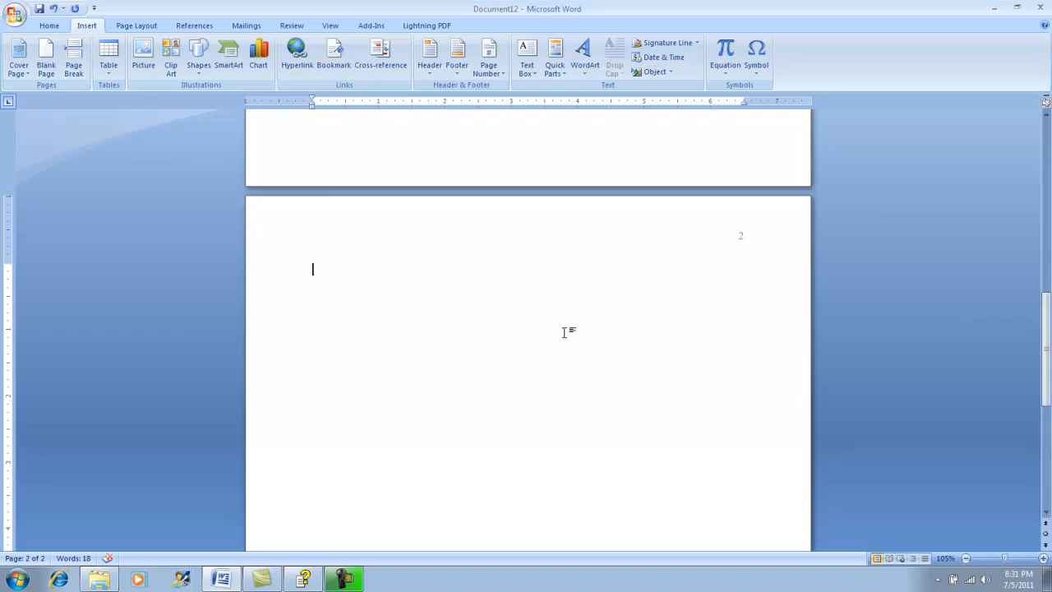
click(428, 71)
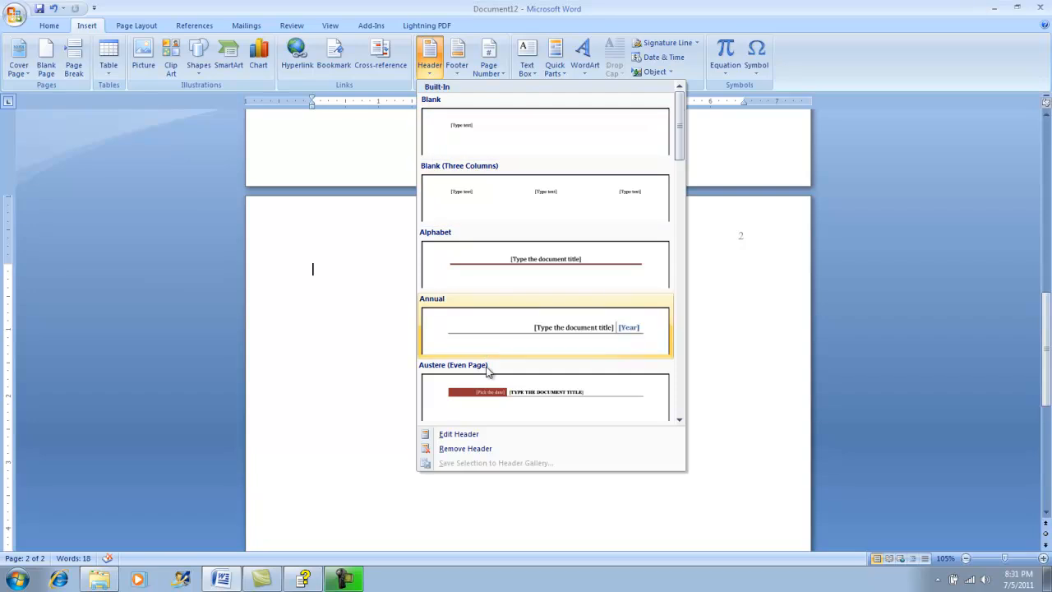
click(490, 436)
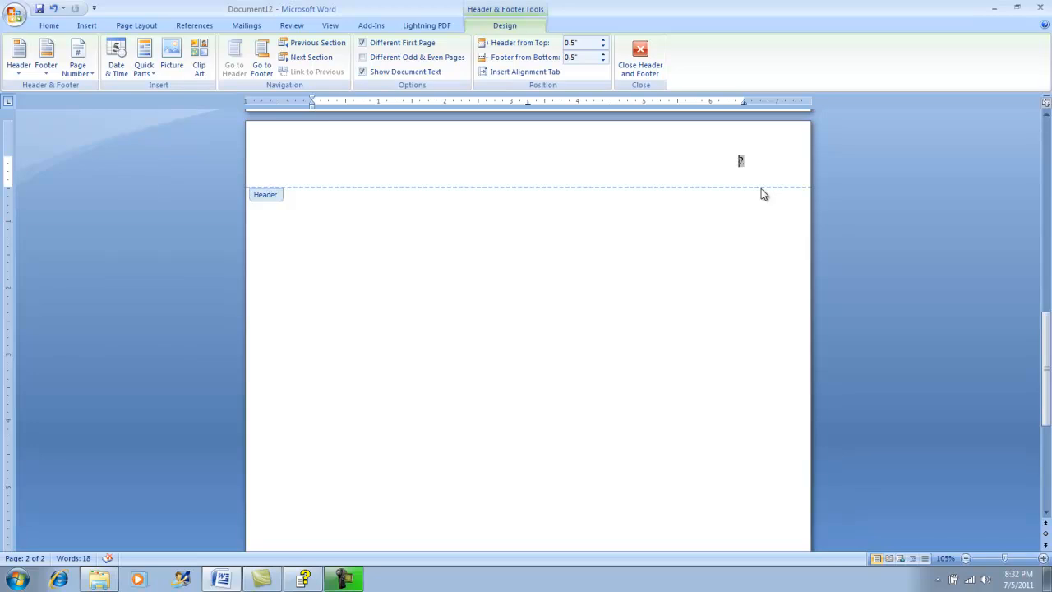
key(Caps_Lock)
text(CONTE)
text(MPORARY)
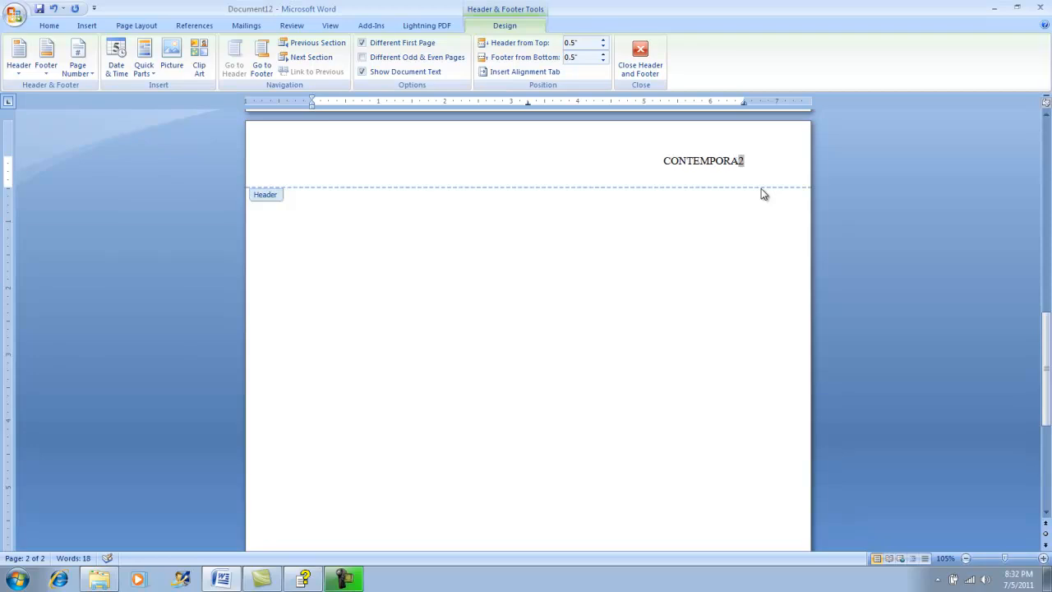
text( EDUC)
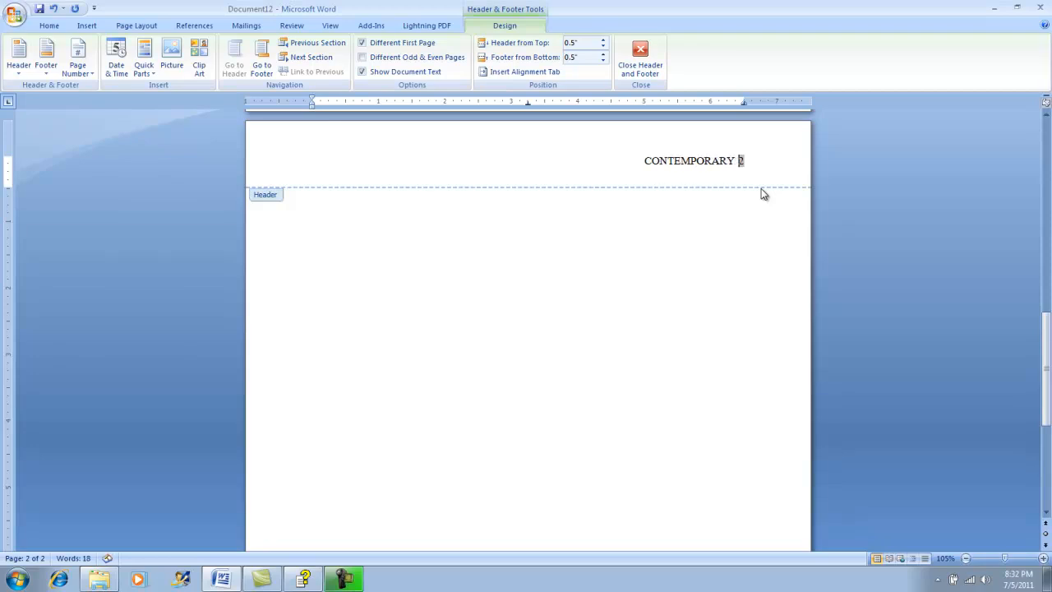
text(ATION ISS)
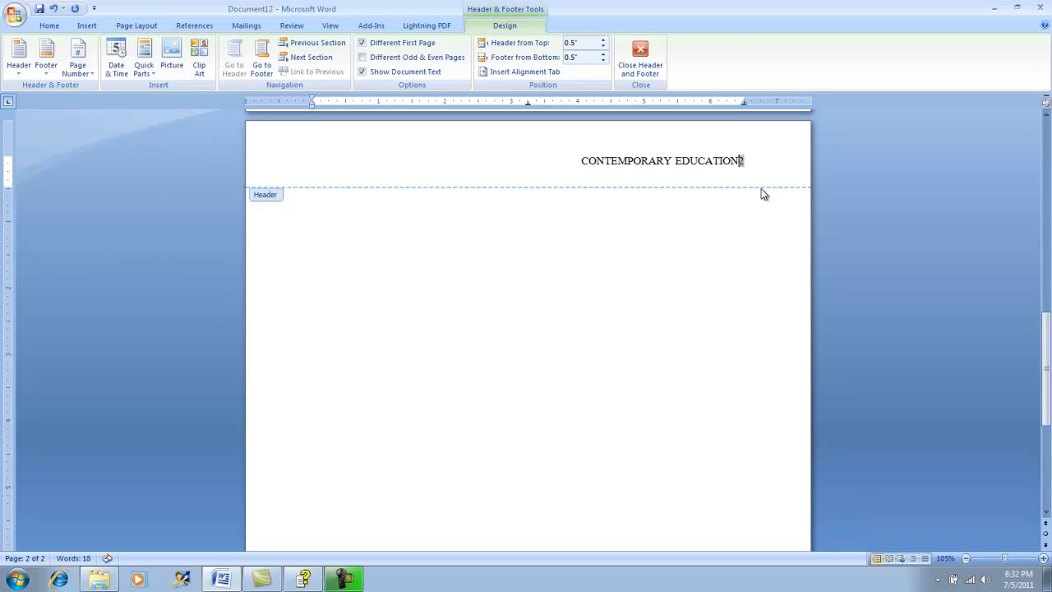
text(UES)
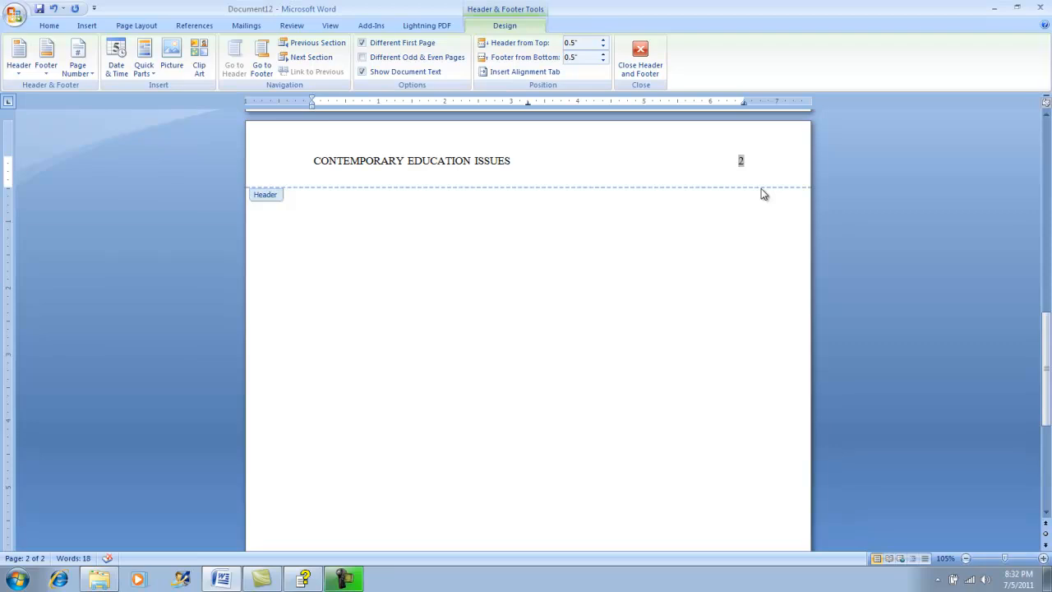
click(638, 54)
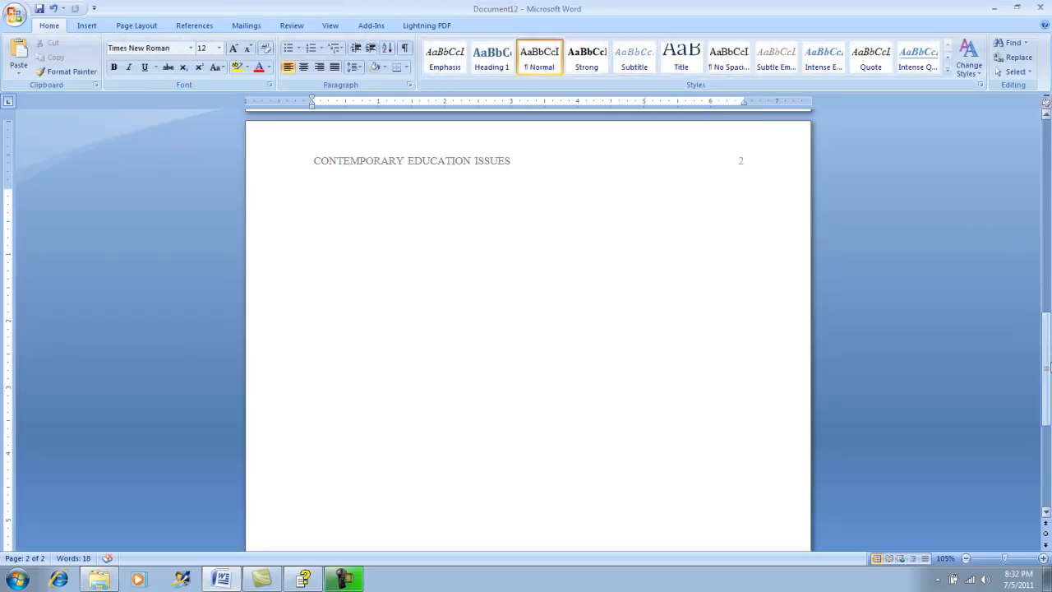
Step: Review the headers of pages 1 and 2, and insert a page break on page 2 to begin page 3
drag(1050, 383, 1049, 176)
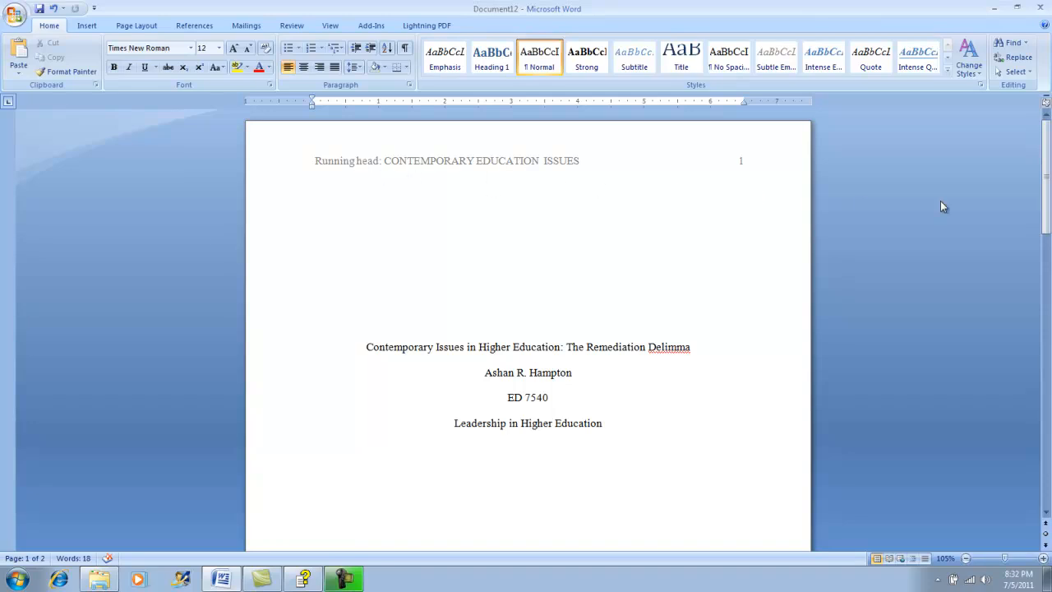
drag(1050, 167, 1050, 360)
click(486, 357)
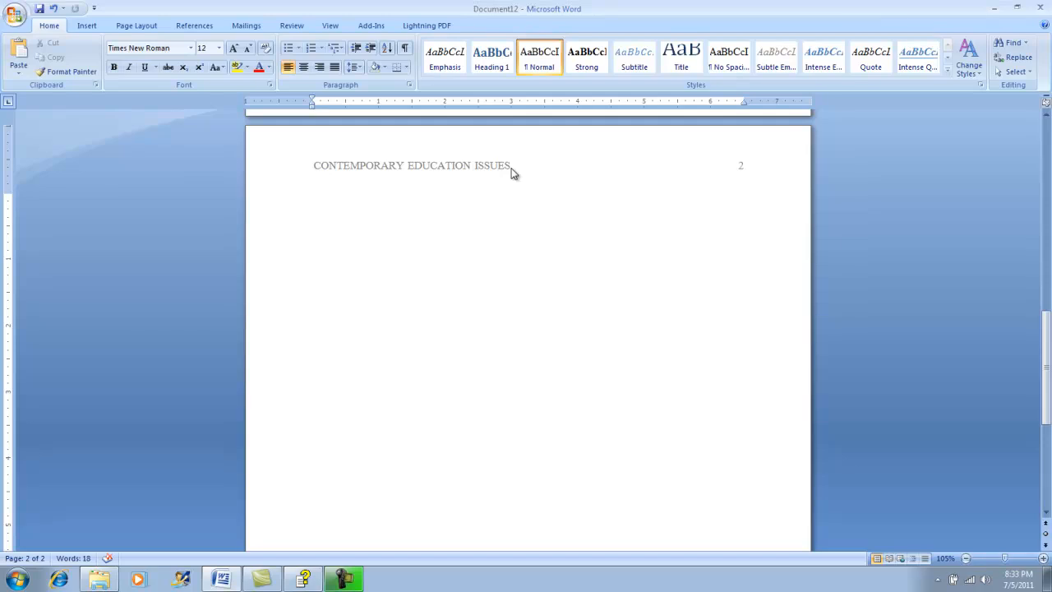
click(86, 27)
click(72, 58)
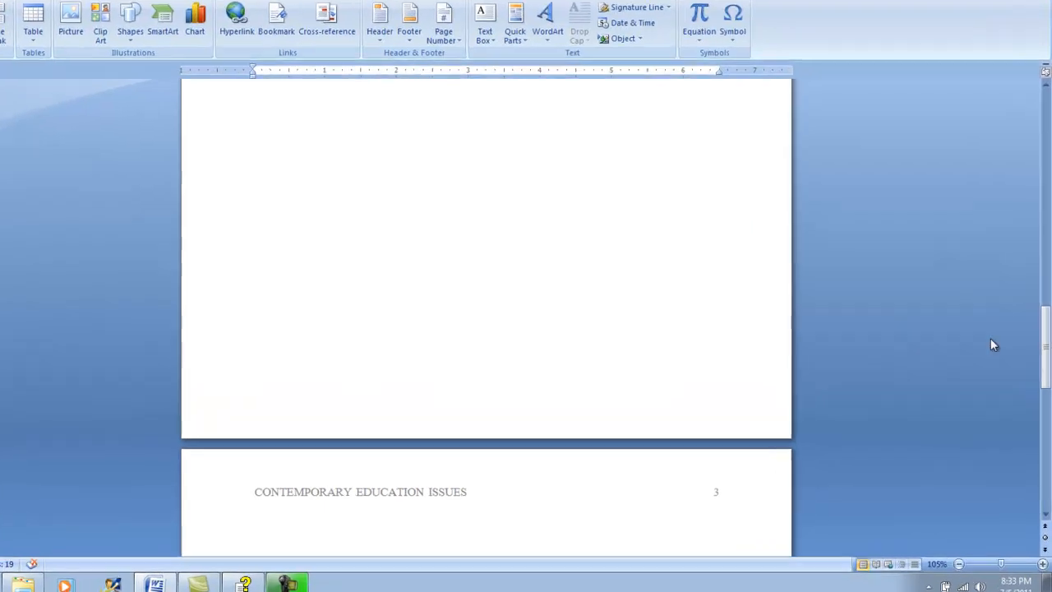
drag(1046, 339, 1046, 358)
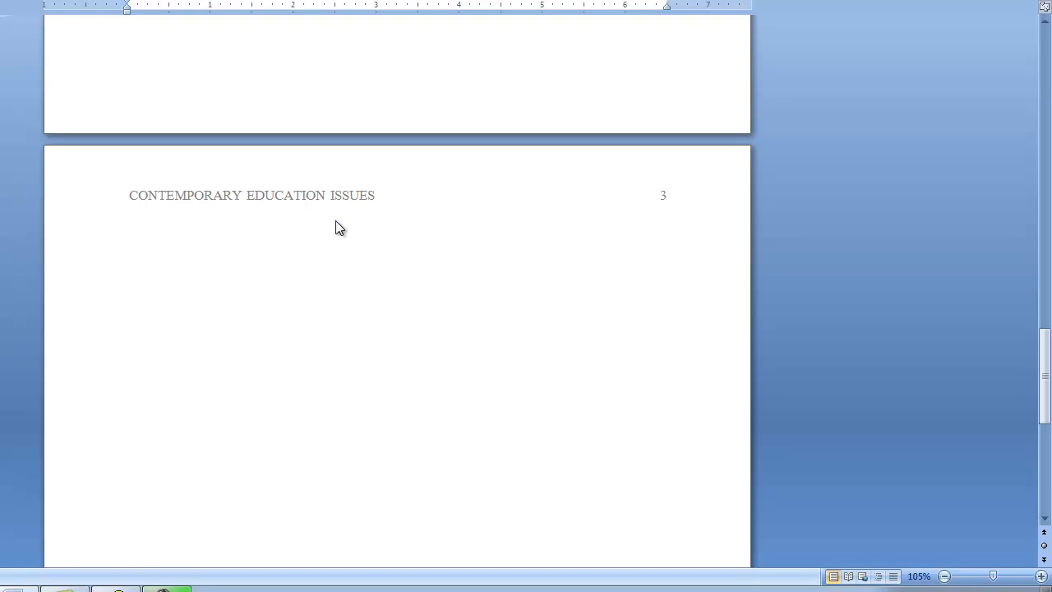